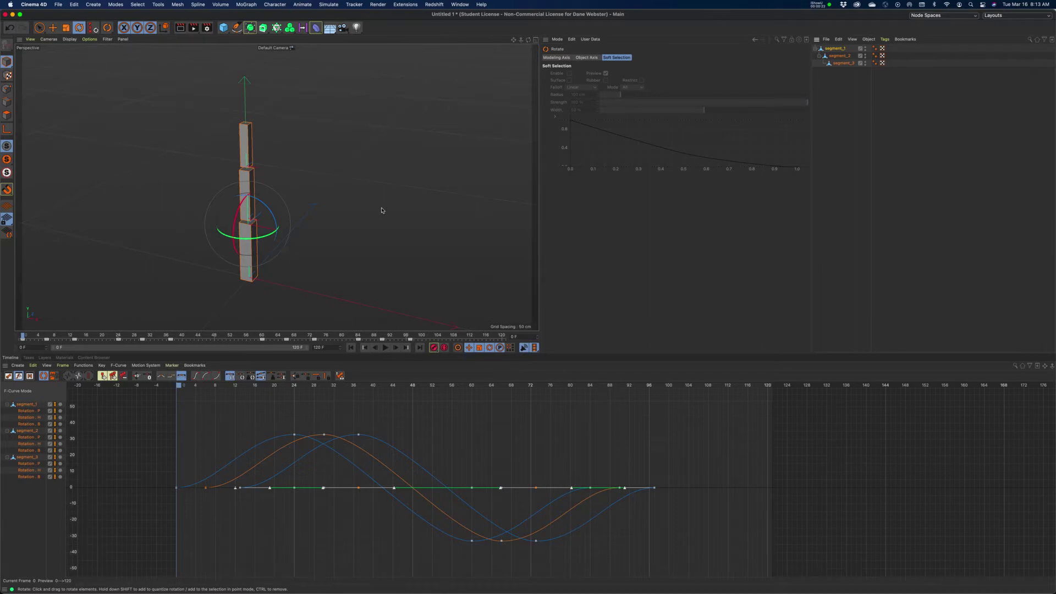
# - Scrub the timeline to preview the tail bend, then try and undo a slight segment_2 rotation
pyautogui.moveTo(23, 338); pyautogui.dragTo(53, 337)
pyautogui.moveTo(52, 336)
pyautogui.mouseDown()
pyautogui.moveTo(37, 337)
pyautogui.moveTo(51, 337)
pyautogui.mouseUp()
pyautogui.press('f')
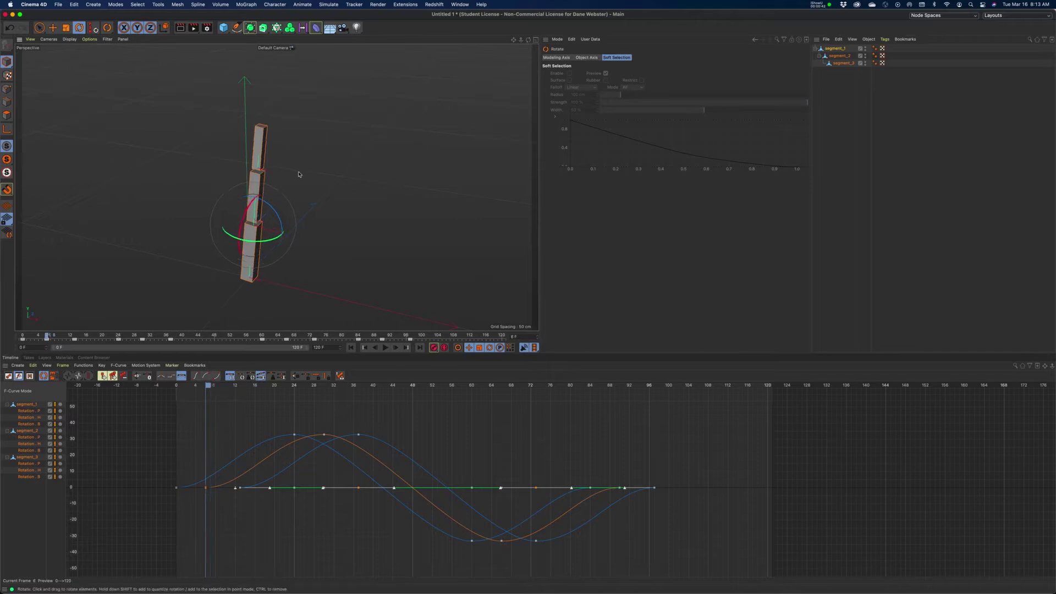
pyautogui.click(299, 175)
pyautogui.moveTo(259, 189); pyautogui.dragTo(269, 199)
pyautogui.press('super+z')
# - Replay the tail animation from frame 0
pyautogui.moveTo(312, 341); pyautogui.dragTo(56, 335)
pyautogui.press('F8')
pyautogui.click(351, 337)
pyautogui.click(351, 348)
pyautogui.click(385, 347)
# - Turn on Do Not Disturb for one hour, pause playback mid-bend, then rewind to frame 0
pyautogui.click(983, 5)
pyautogui.click(1017, 27)
pyautogui.click(971, 34)
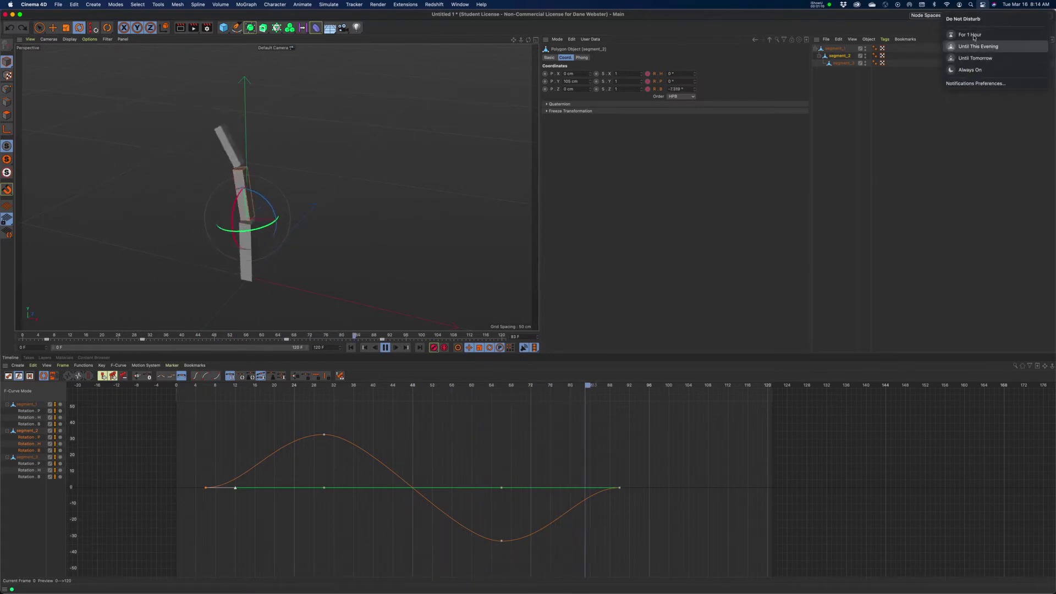
pyautogui.click(933, 163)
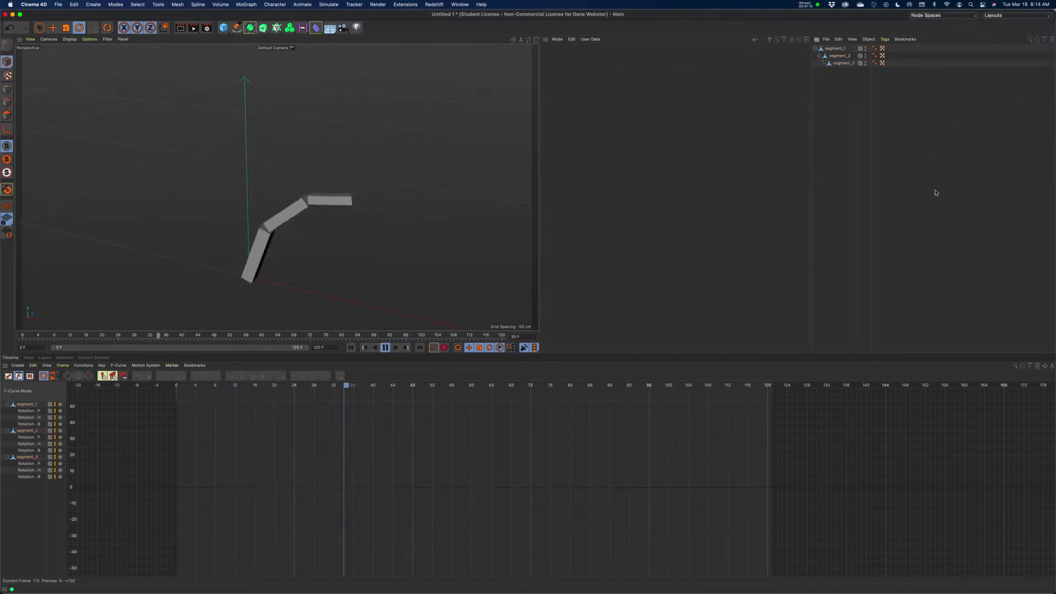
pyautogui.click(385, 348)
pyautogui.click(351, 348)
# - Select segment_1 in the Object Manager with the rig back at frame 0
pyautogui.click(834, 49)
# - Create a Null object and rename it tail_GRP
pyautogui.click(927, 187)
pyautogui.click(223, 28)
pyautogui.click(245, 40)
pyautogui.doubleClick(832, 49)
pyautogui.press('BackSpace')
pyautogui.write('tail_GRP')
pyautogui.press('Return')
pyautogui.click(838, 125)
# - Add a Circle spline on the XZ plane with a 50 cm radius
pyautogui.click(224, 27)
pyautogui.click(236, 27)
pyautogui.click(307, 51)
pyautogui.click(581, 58)
pyautogui.click(612, 110)
pyautogui.click(610, 134)
pyautogui.moveTo(608, 87); pyautogui.dragTo(534, 83)
pyautogui.write('50')
pyautogui.press('Return')
# - Nest the circle in tail_GRP, parent the segment chain under it, and rename it Offset_CTRL
pyautogui.moveTo(830, 49); pyautogui.dragTo(837, 58)
pyautogui.click(840, 50)
pyautogui.click(836, 57)
pyautogui.doubleClick(836, 57)
pyautogui.write('Offset_CTRL')
pyautogui.press('Return')
pyautogui.click(841, 64)
pyautogui.click(832, 49)
# - Wrap tail_GRP in a new MoGraph Cloner
pyautogui.click(277, 29)
pyautogui.click(306, 39)
pyautogui.press('super+z')
pyautogui.click(277, 28)
pyautogui.keyDown('alt'); pyautogui.click(301, 39); pyautogui.keyUp('alt')
# - Look down on the cloned tails from a wider view and play the animation
pyautogui.moveTo(517, 45); pyautogui.dragTo(465, 172)
pyautogui.moveTo(524, 43); pyautogui.dragTo(810, 50)
pyautogui.click(387, 348)
# - Switch the Cloner to Radial mode, widen the radius to about 168 cm, and replay from frame 0
pyautogui.click(615, 74)
pyautogui.click(620, 101)
pyautogui.moveTo(607, 131); pyautogui.dragTo(616, 132)
pyautogui.click(351, 348)
pyautogui.click(387, 348)
pyautogui.keyDown('alt'); pyautogui.moveTo(267, 181); pyautogui.dragTo(270, 216); pyautogui.keyUp('alt')
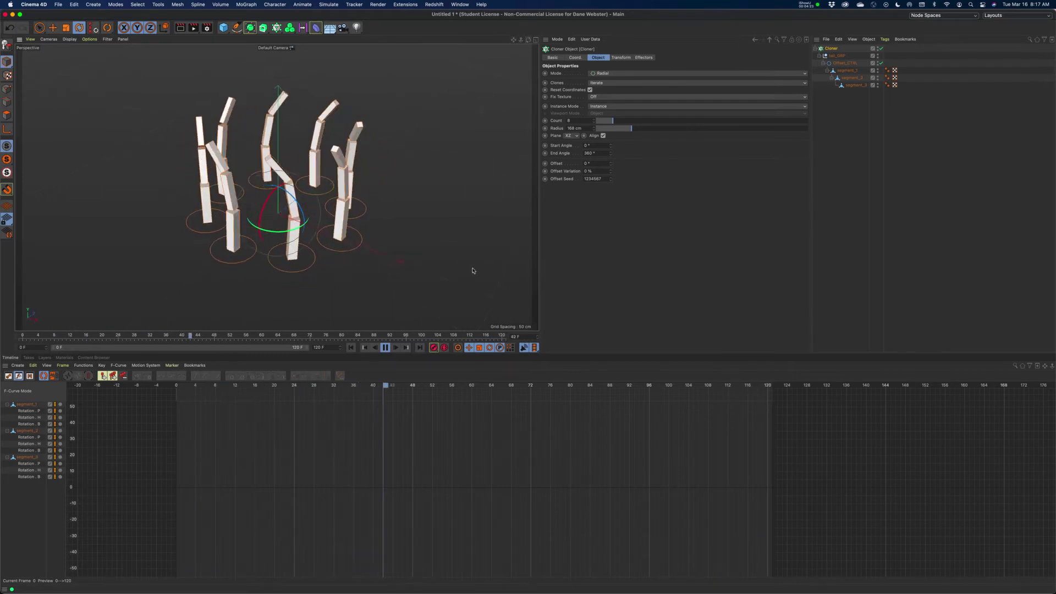
pyautogui.click(385, 348)
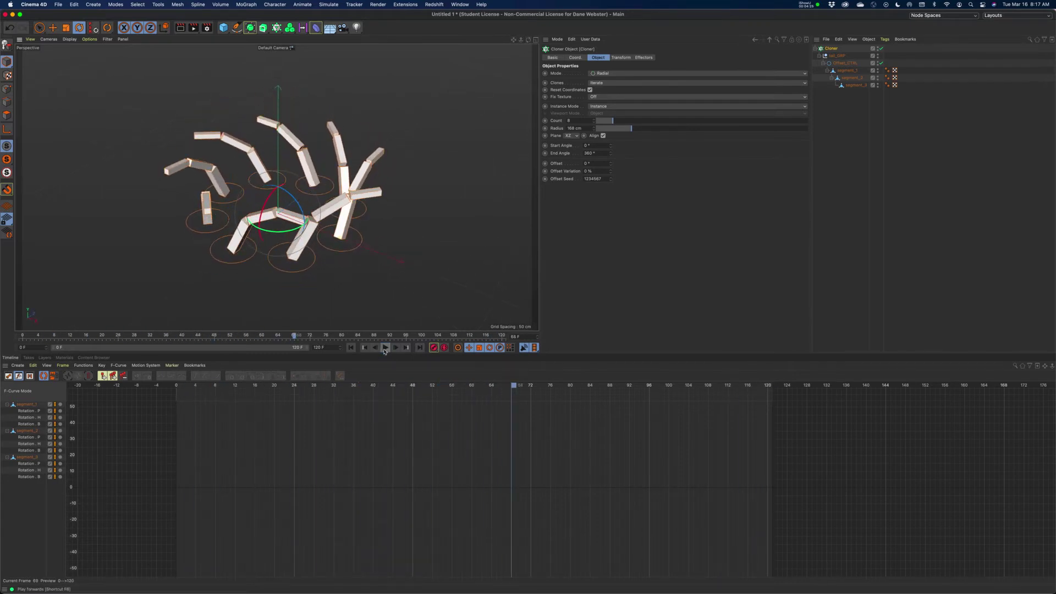
# - Set Offset_CTRL's rotation to heading -90° and pitch 0°
pyautogui.click(850, 65)
pyautogui.click(567, 58)
pyautogui.moveTo(696, 92); pyautogui.dragTo(695, 78)
pyautogui.write('-90')
pyautogui.press('Tab')
pyautogui.write('0')
pyautogui.press('Return')
# - Replay the animation from frame 0 to check the splayed tails
pyautogui.click(350, 348)
pyautogui.click(386, 348)
pyautogui.click(387, 349)
# - Bank Offset_CTRL to -19° and replay the animation from frame 0
pyautogui.moveTo(695, 91); pyautogui.dragTo(695, 94)
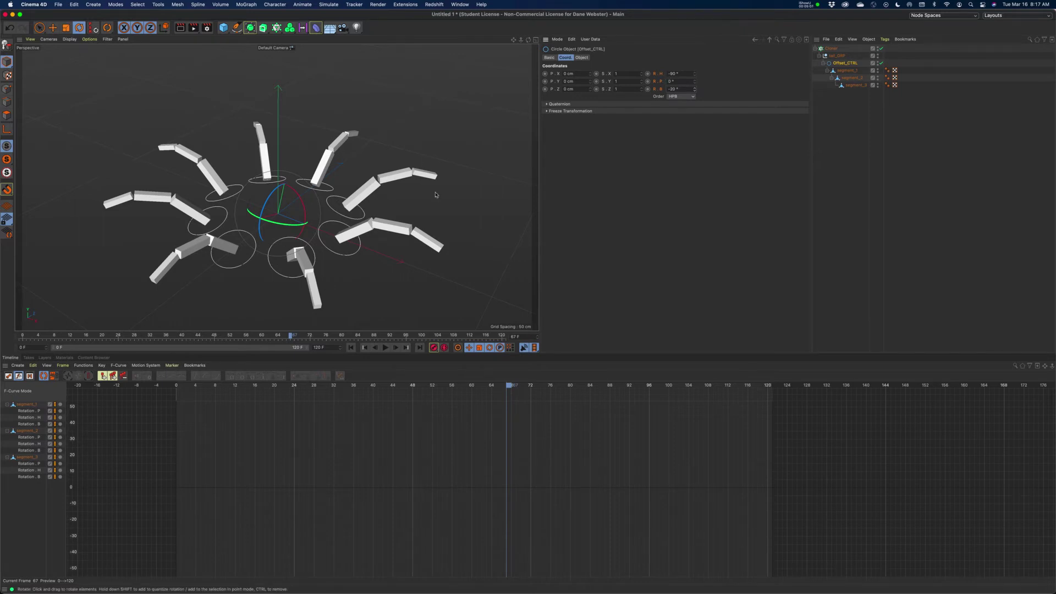
pyautogui.click(380, 350)
pyautogui.click(386, 348)
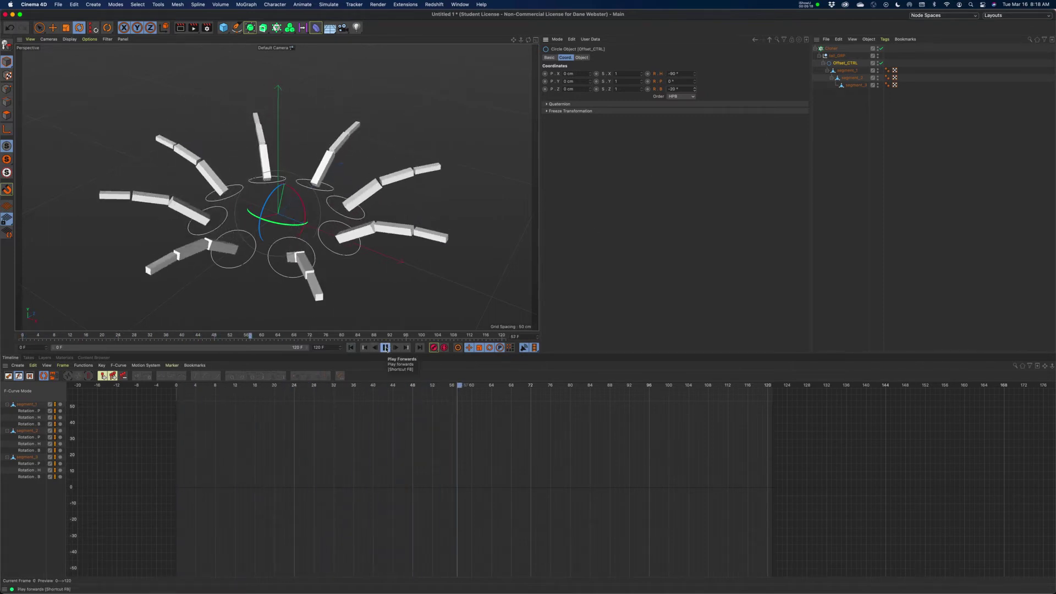
pyautogui.click(386, 347)
# - Add a Torus and make its pipe much thicker
pyautogui.click(224, 29)
pyautogui.click(250, 64)
pyautogui.moveTo(334, 236); pyautogui.dragTo(355, 248)
# - Move the torus about 43 cm among the tail rigs, then replay from frame 0 twice
pyautogui.click(53, 27)
pyautogui.moveTo(278, 225); pyautogui.dragTo(284, 183)
pyautogui.click(351, 347)
pyautogui.click(385, 348)
pyautogui.click(351, 349)
pyautogui.click(386, 348)
# - Add a Random effector to the Cloner and show its Parameter settings
pyautogui.click(832, 56)
pyautogui.click(276, 28)
pyautogui.click(465, 52)
pyautogui.click(598, 58)
pyautogui.click(621, 57)
# - Turn off random Position, turn on random Scale, and set Scale to about 0.12
pyautogui.click(573, 88)
pyautogui.click(605, 87)
pyautogui.click(650, 96)
pyautogui.click(650, 97)
pyautogui.click(651, 97)
pyautogui.click(650, 96)
pyautogui.moveTo(650, 97); pyautogui.dragTo(651, 98)
pyautogui.click(651, 95)
# - Enable random position on the Random effector and zero its X, Y and Z offsets
pyautogui.click(573, 87)
pyautogui.doubleClick(595, 94)
pyautogui.write('0')
pyautogui.press('Tab')
pyautogui.write('0')
pyautogui.press('Tab')
pyautogui.write('0')
pyautogui.press('Return')
# - Set the random position offsets to 3 cm X, 0 cm Y and 7 cm Z
pyautogui.moveTo(600, 94); pyautogui.dragTo(600, 96)
pyautogui.moveTo(600, 111); pyautogui.dragTo(599, 116)
pyautogui.moveTo(600, 104); pyautogui.dragTo(594, 102)
pyautogui.doubleClick(578, 103)
pyautogui.write('0')
pyautogui.press('Return')
# - Enable random rotation with a 4° heading and -2° pitch
pyautogui.click(702, 87)
pyautogui.moveTo(728, 94); pyautogui.dragTo(728, 107)
pyautogui.click(728, 106)
pyautogui.click(728, 106)
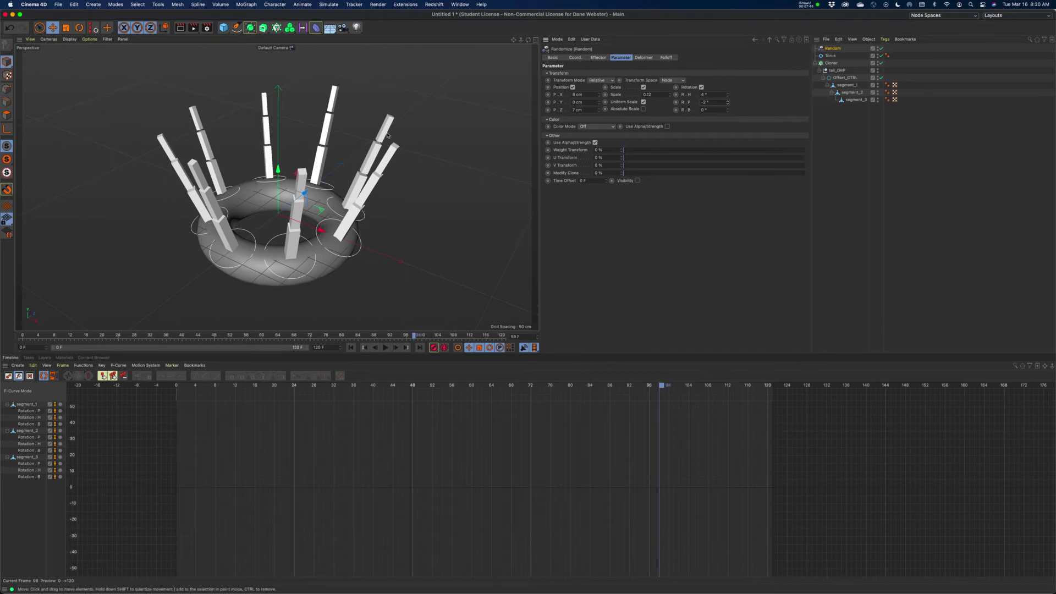
# - Step the random scale up three increments to 0.15 and inspect the resized clones
pyautogui.click(671, 95)
pyautogui.click(670, 94)
pyautogui.click(671, 94)
pyautogui.keyDown('alt'); pyautogui.moveTo(304, 208); pyautogui.dragTo(342, 122); pyautogui.keyUp('alt')
# - Raise the Random effector's seed four steps to 12349 in the Effector tab, then return to Parameter
pyautogui.click(599, 57)
pyautogui.click(591, 116)
pyautogui.click(590, 116)
pyautogui.click(590, 115)
pyautogui.click(591, 115)
pyautogui.keyDown('alt'); pyautogui.moveTo(424, 149); pyautogui.dragTo(433, 128); pyautogui.keyUp('alt')
pyautogui.click(621, 58)
# - Set Time Offset to 10 F, briefly trying -10 F, then play from frame 0
pyautogui.click(599, 180)
pyautogui.write('10')
pyautogui.press('Tab')
pyautogui.hotkey('shift', 'Tab')
pyautogui.press('BackSpace')
pyautogui.press('Return')
pyautogui.hotkey('shift', 'Tab')
pyautogui.press('BackSpace')
pyautogui.write('10')
pyautogui.press('Return')
pyautogui.click(351, 348)
pyautogui.click(385, 348)
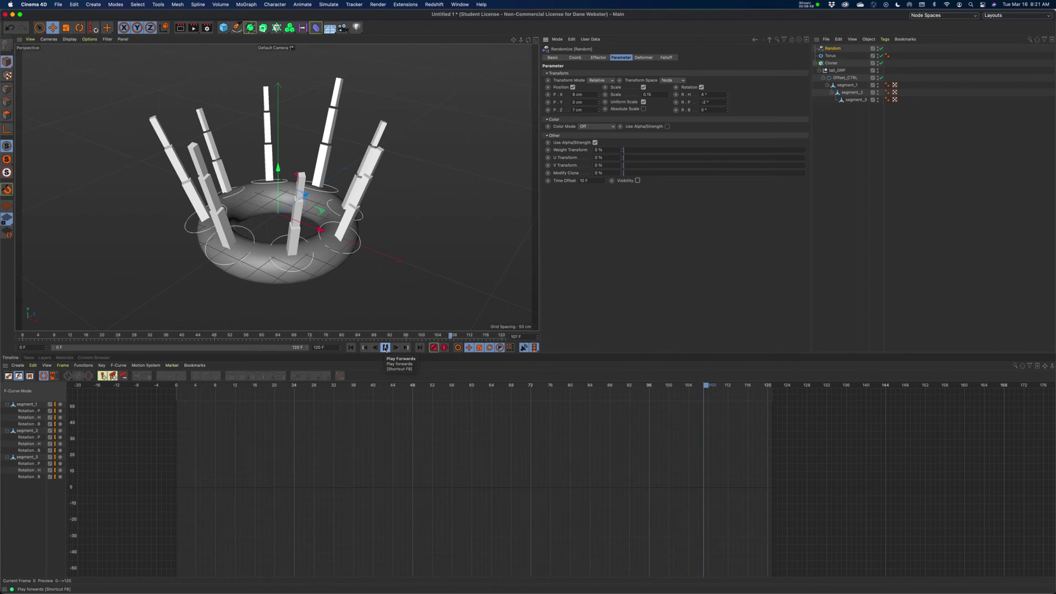
# - Stop playback and select all nine rotation tracks of segment_1, segment_2 and segment_3
pyautogui.click(385, 347)
pyautogui.click(33, 424)
pyautogui.keyDown('ctrl'); pyautogui.click(34, 450); pyautogui.keyUp('ctrl')
pyautogui.keyDown('ctrl'); pyautogui.click(31, 478); pyautogui.keyUp('ctrl')
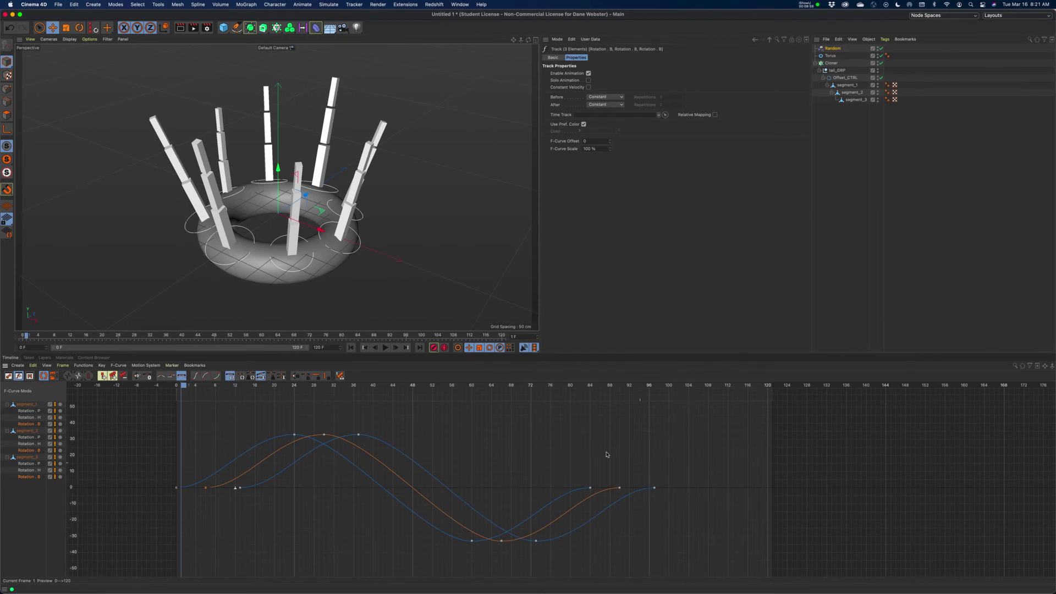
pyautogui.hotkey('ctrl', 'a')
# - Marquee-delete the keyframes at the curves' right end, then those at their start
pyautogui.moveTo(559, 430); pyautogui.dragTo(689, 567)
pyautogui.press('Delete')
pyautogui.moveTo(134, 427); pyautogui.dragTo(258, 514)
pyautogui.press('Delete')
# - Preview frame 70, select the frame-37 keys and set Track Before to Oscillate Before
pyautogui.moveTo(26, 337); pyautogui.dragTo(58, 335)
pyautogui.moveTo(472, 444); pyautogui.dragTo(368, 510)
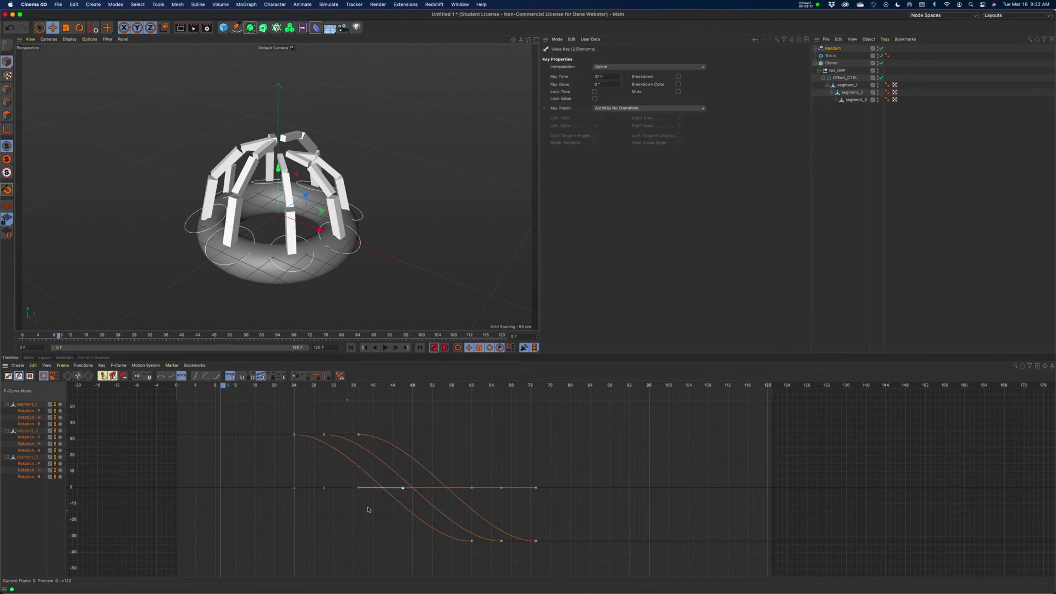
pyautogui.click(87, 368)
pyautogui.moveTo(118, 376)
pyautogui.click(162, 418)
# - Set Track After to Oscillate After and return to the first frame
pyautogui.click(84, 365)
pyautogui.click(167, 425)
pyautogui.click(350, 349)
# - Play the animation, then stop and select all nine rotation tracks
pyautogui.click(387, 348)
pyautogui.click(387, 349)
pyautogui.click(386, 348)
pyautogui.click(33, 408)
# - Set the Random effector's Time Offset to -10 F and replay from the first frame
pyautogui.click(833, 49)
pyautogui.press('Return')
pyautogui.click(351, 348)
pyautogui.click(387, 348)
pyautogui.press('F8')
# - In the Dope Sheet, select every rotation key and move them to start at frame 0
pyautogui.click(26, 406)
pyautogui.click(10, 377)
pyautogui.moveTo(622, 531); pyautogui.dragTo(280, 400)
pyautogui.moveTo(488, 400); pyautogui.dragTo(378, 400)
pyautogui.click(351, 348)
# - Shift the keys about 9 frames earlier, to around frame -9, and replay from the start
pyautogui.click(342, 393)
pyautogui.moveTo(340, 399); pyautogui.dragTo(295, 399)
pyautogui.click(351, 349)
pyautogui.click(386, 348)
# - Set the maximum frame to 300 and the Cloner's Count to 24, then play from the start
pyautogui.write('00')
pyautogui.press('Return')
pyautogui.click(831, 64)
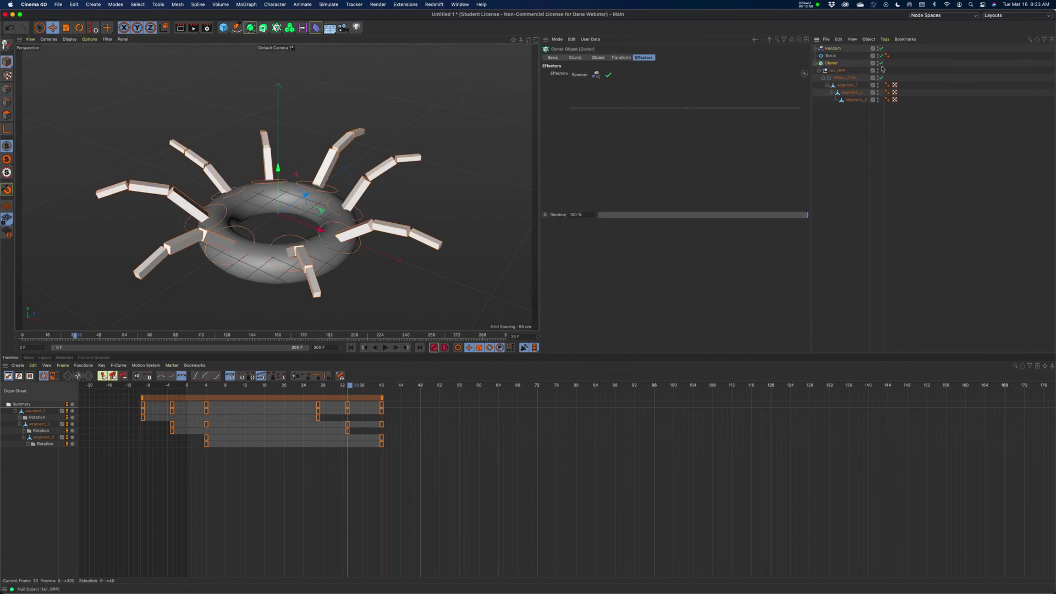
pyautogui.click(597, 58)
pyautogui.write('24')
pyautogui.press('Return')
pyautogui.click(351, 348)
pyautogui.click(385, 348)
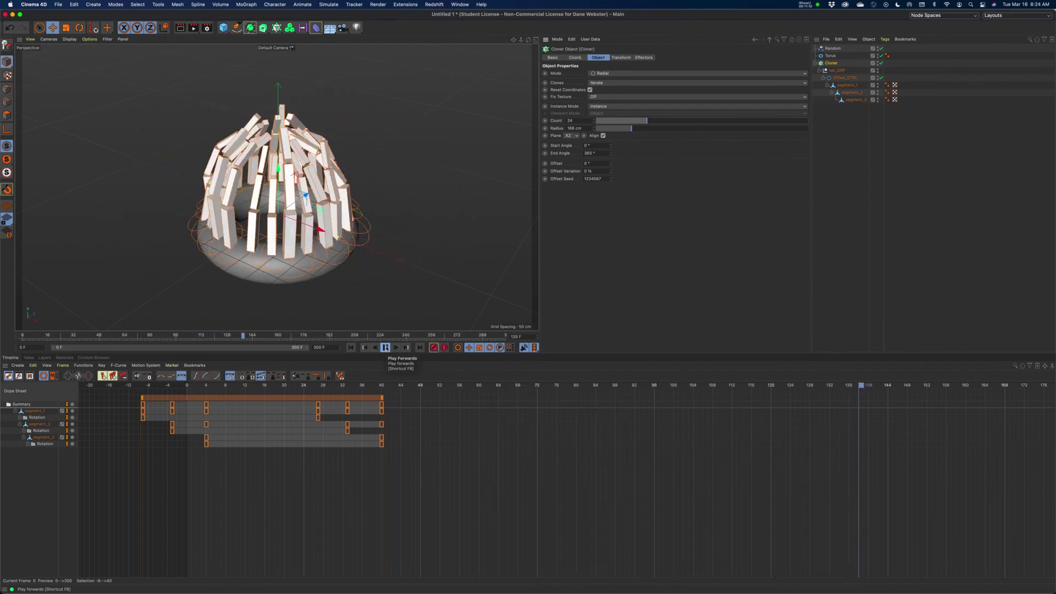
# - Choose Random Field from the Random effector's Falloff tab field list and replay the animation
pyautogui.click(385, 347)
pyautogui.click(834, 49)
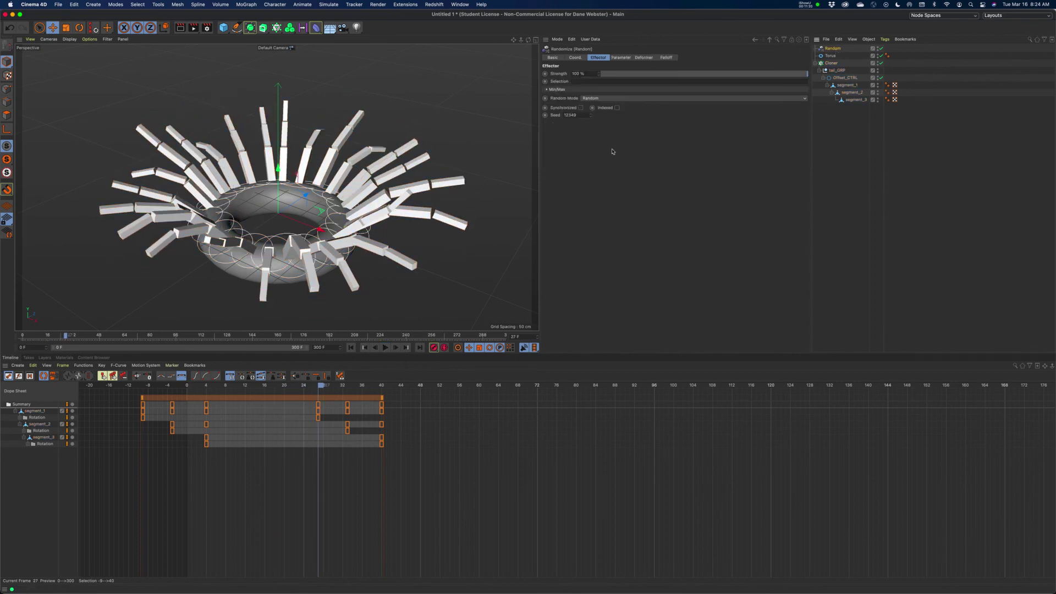
pyautogui.click(622, 58)
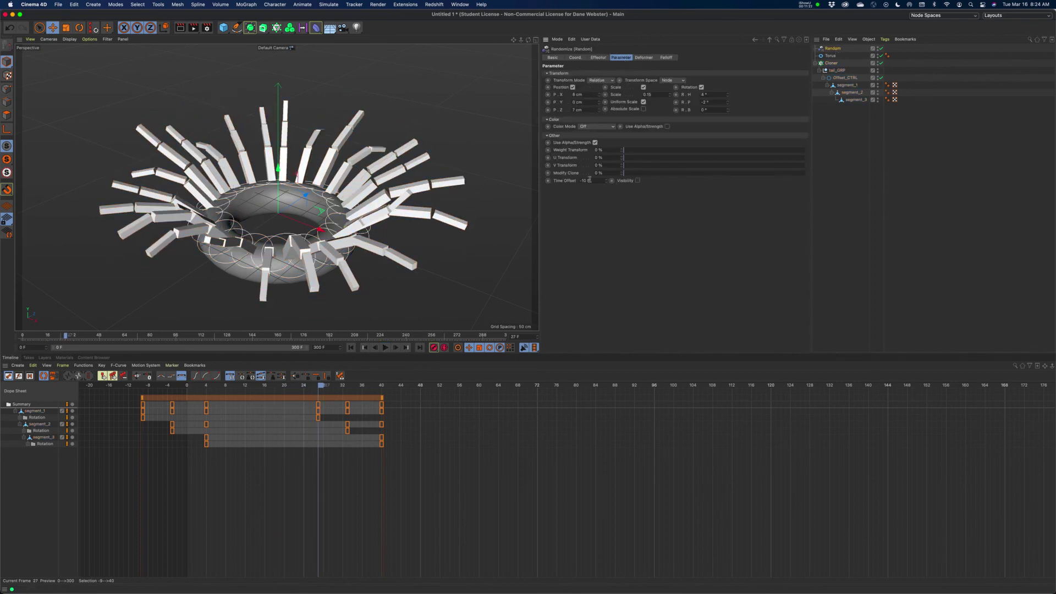
pyautogui.click(667, 57)
pyautogui.click(557, 129)
pyautogui.click(569, 202)
pyautogui.hotkey('shift', 'f')
pyautogui.click(386, 348)
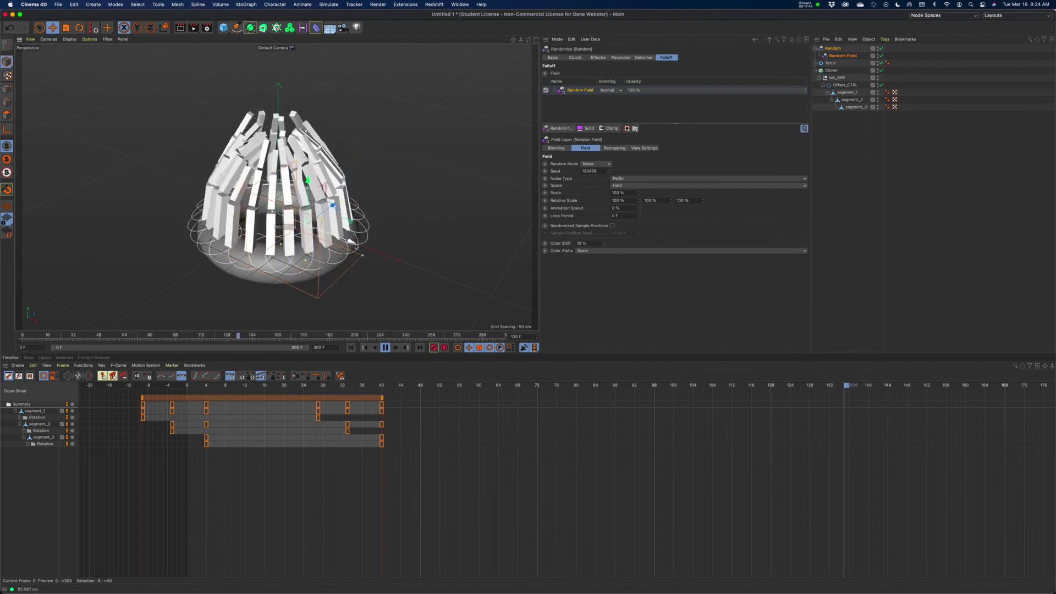
# - Delete the Random Field layer, add a Spherical Field, and orbit around the torus to check it
pyautogui.click(385, 348)
pyautogui.press('Delete')
pyautogui.click(557, 130)
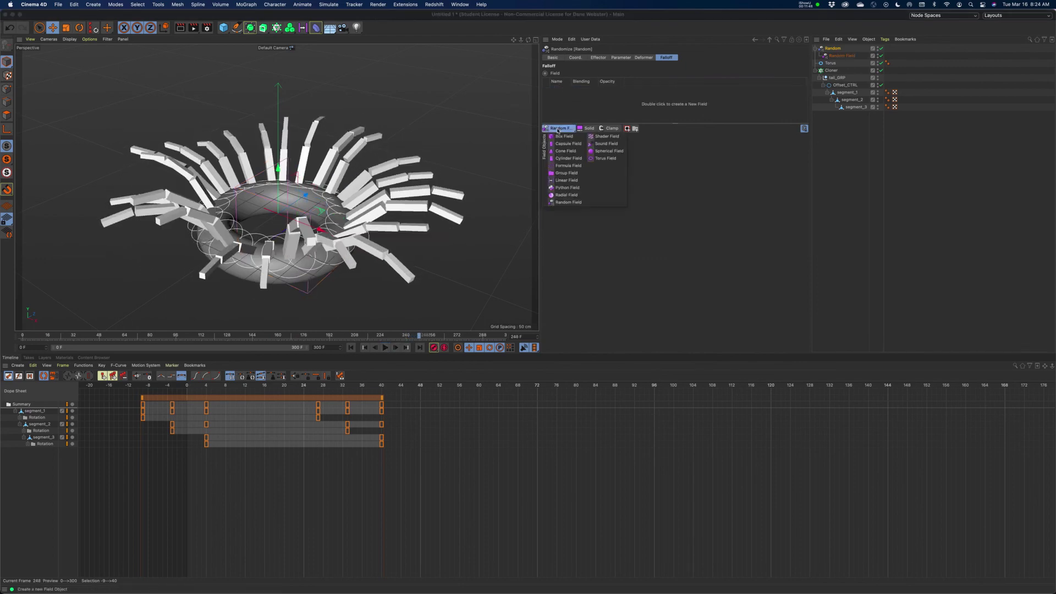
pyautogui.click(608, 151)
pyautogui.keyDown('alt'); pyautogui.moveTo(333, 164); pyautogui.dragTo(298, 231); pyautogui.keyUp('alt')
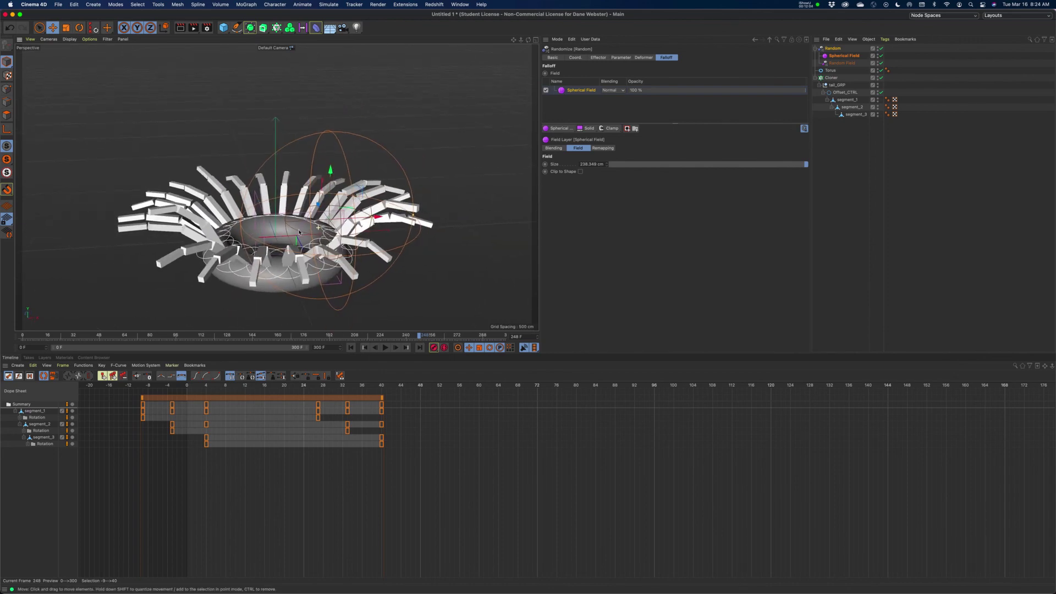
pyautogui.click(364, 349)
# - Preview the animation, then drag the Spherical Field inward over the torus so it affects different tail clones
pyautogui.click(385, 348)
pyautogui.click(386, 347)
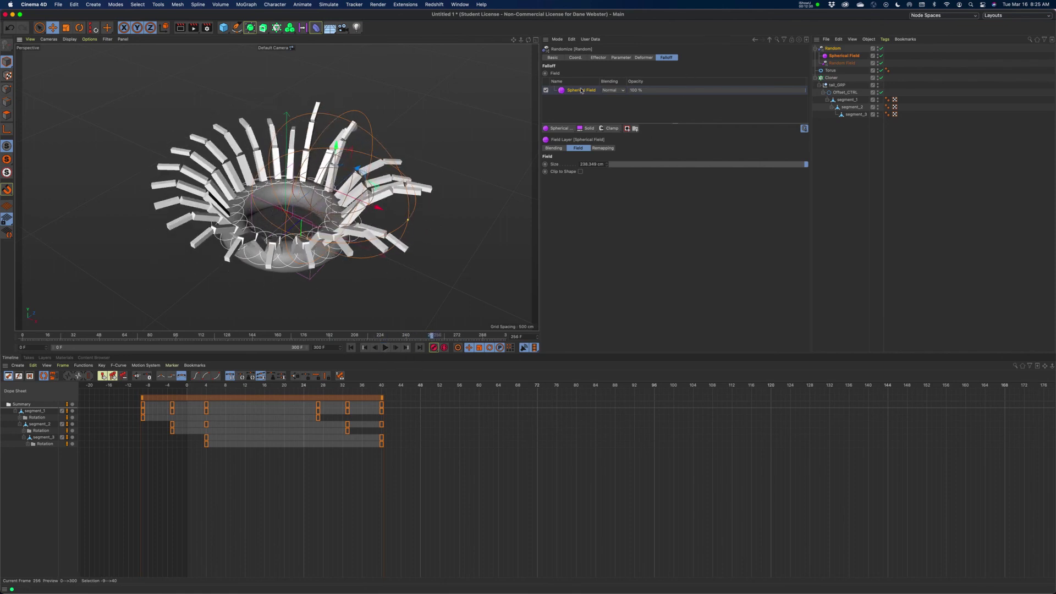
pyautogui.moveTo(359, 167); pyautogui.dragTo(292, 189)
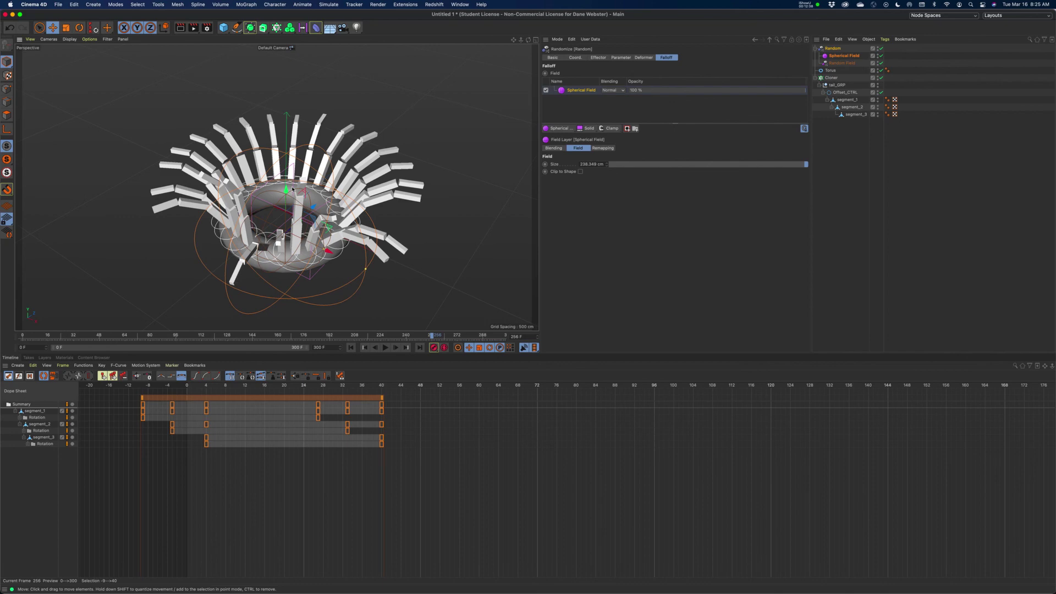